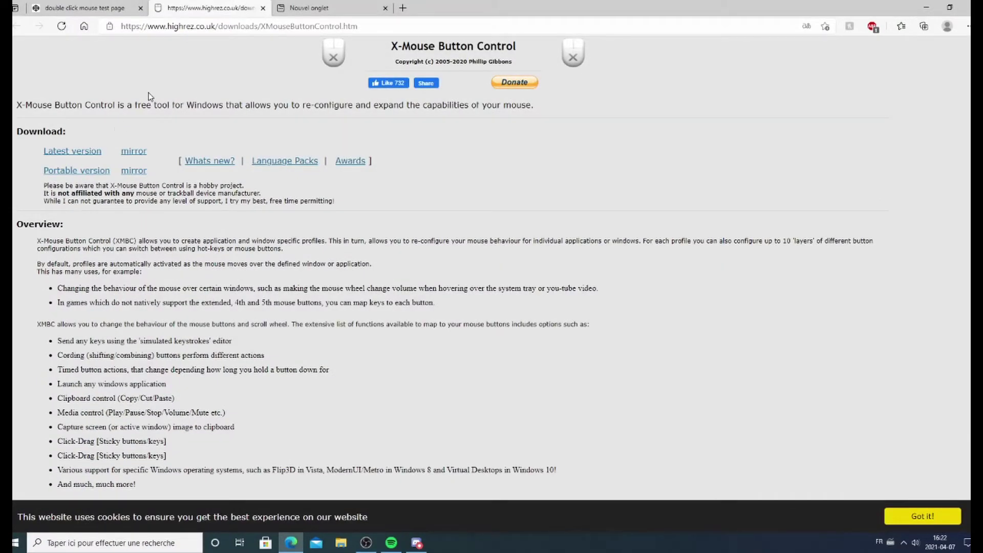
- Download the latest X-Mouse Button Control installer from the highrez.co.uk page in Edge
double_click(274, 26)
left_click(287, 72)
left_click(73, 154)
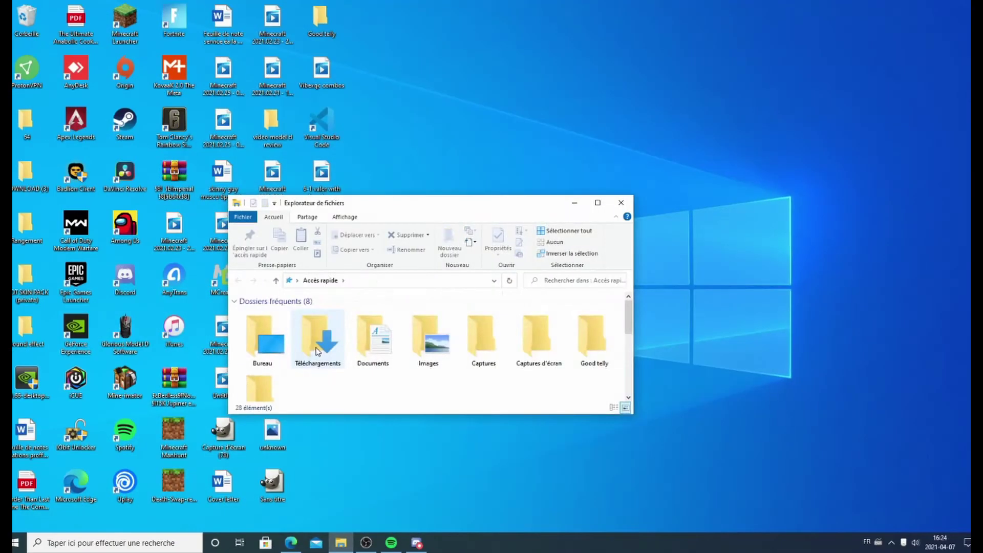
- Check the XMouseButtonControlSetup file in Téléchargements, then close the Explorer window
double_click(318, 332)
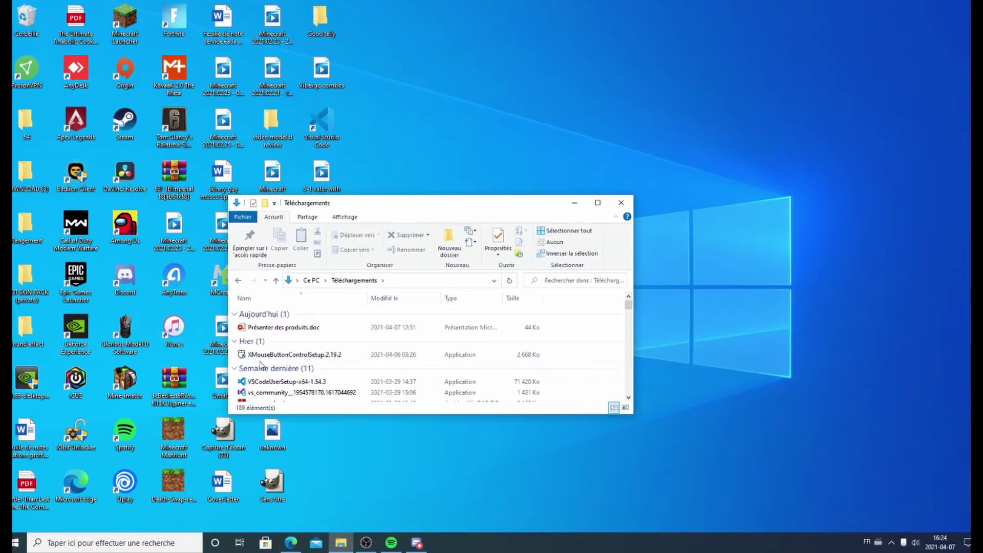
mouse_move(262, 361)
left_click(621, 202)
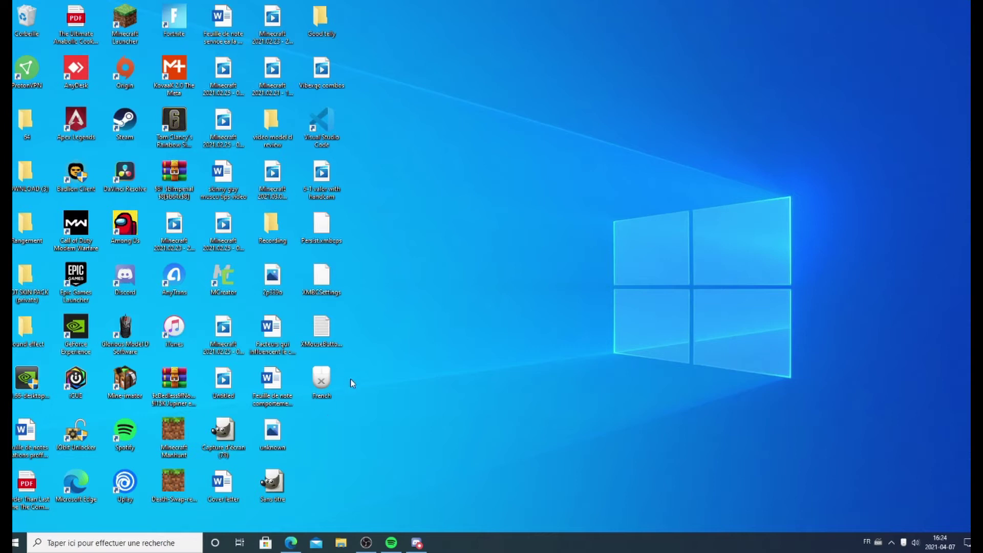
- In XMBC's Avancé settings, set debounce to 1 ms, stop mouse-hook reset after sleep, and ignore touch events
double_click(323, 382)
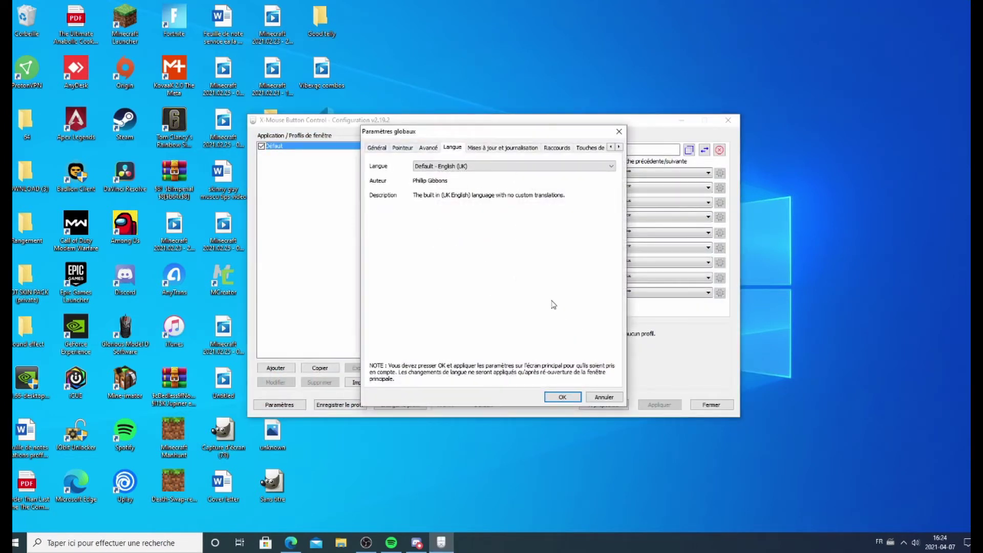
left_click(428, 149)
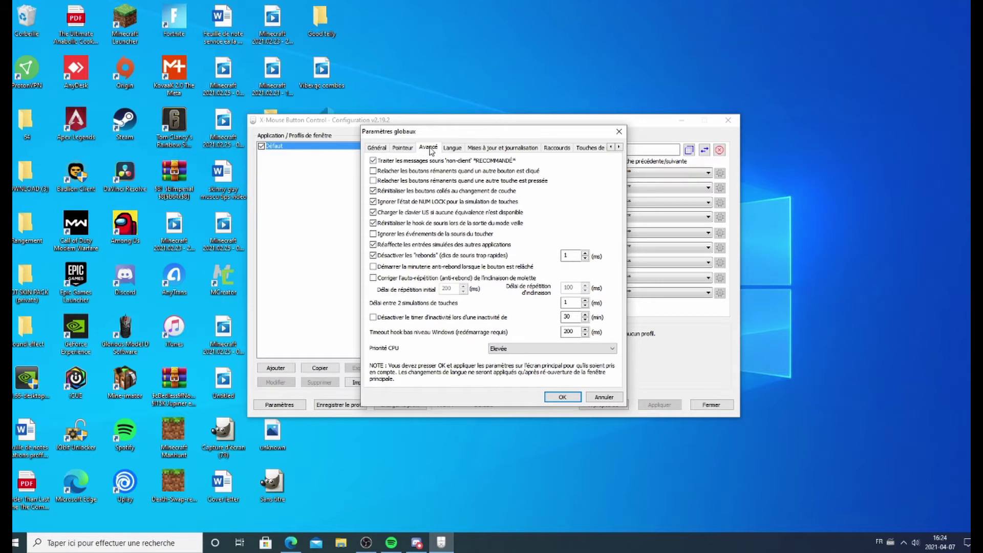
left_click(586, 258)
left_click(581, 227)
left_click(590, 234)
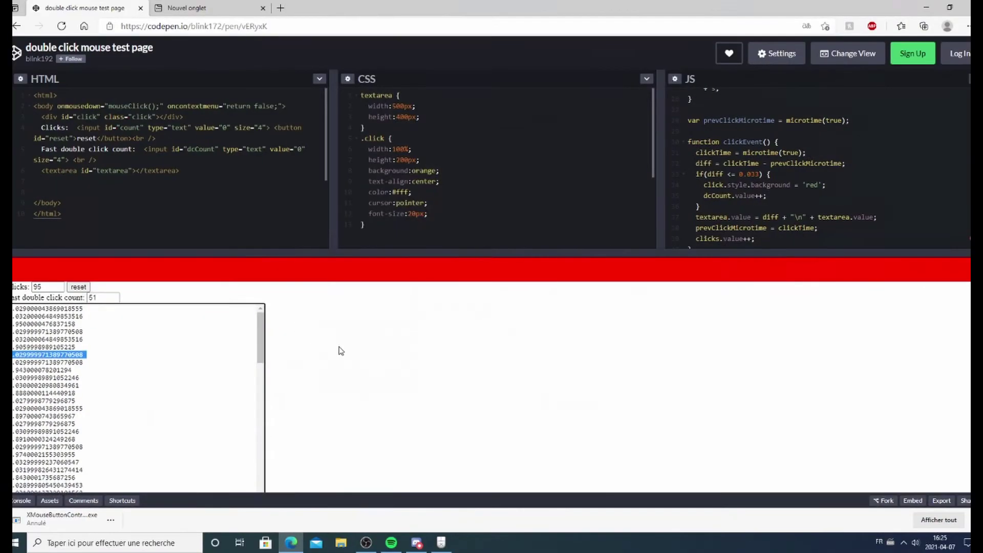
- Register a test click, then reset the click counters and timing log
left_click(336, 347)
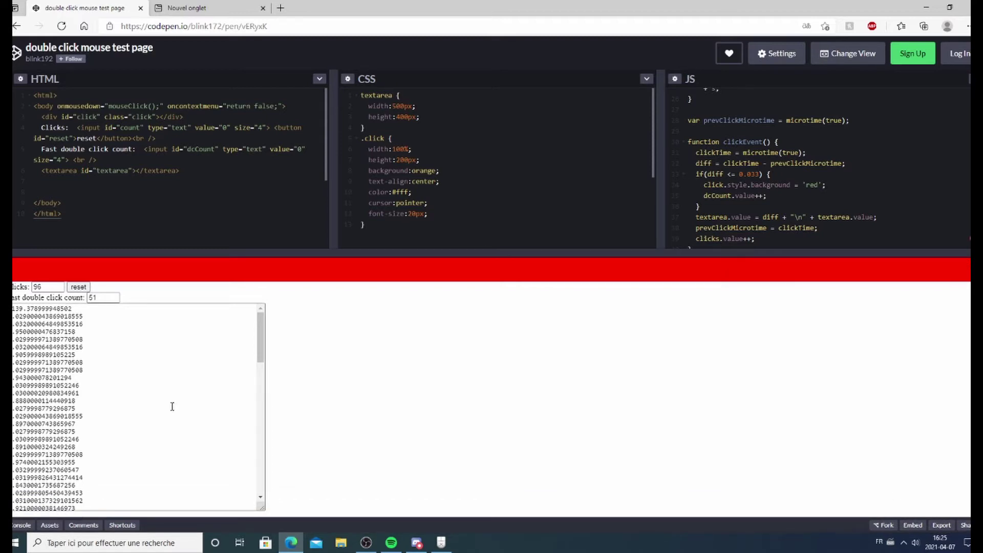
left_click(79, 287)
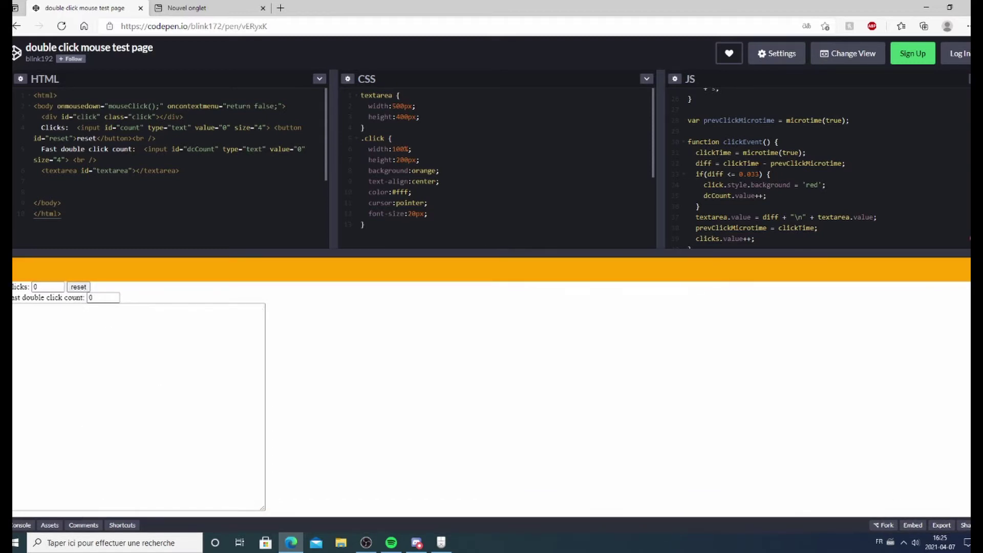
scroll(773, 214, "up", 5)
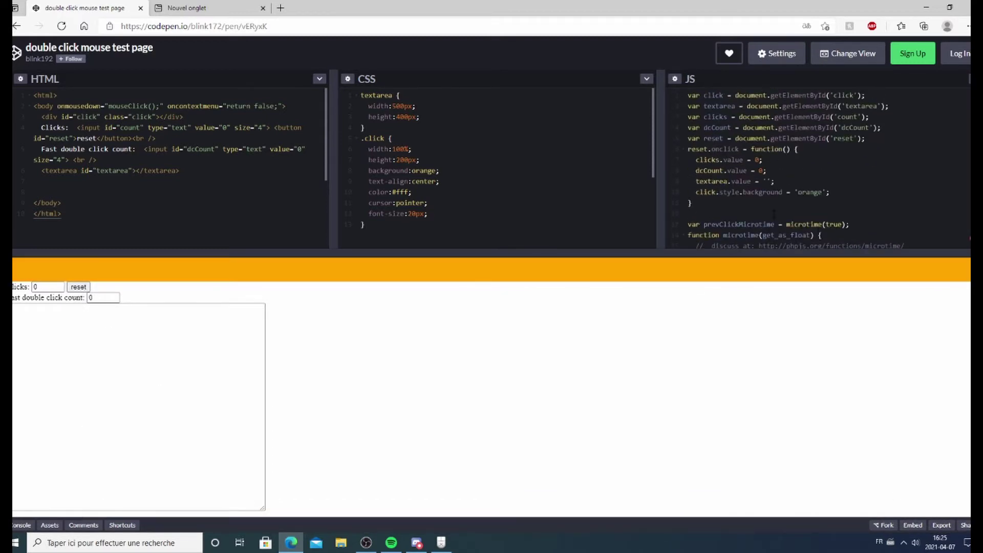
scroll(785, 159, "down", 5)
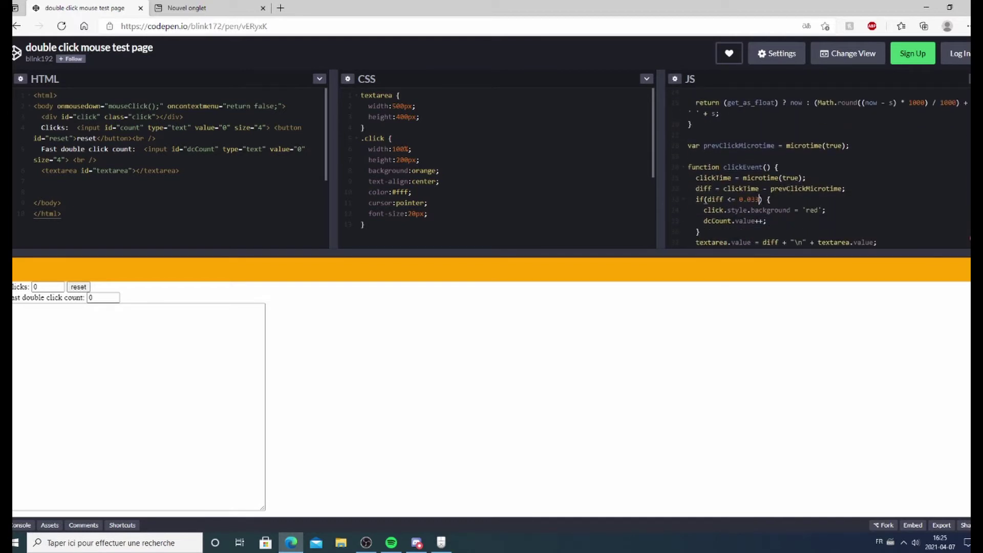
- Change the JS fast double-click threshold from 0.033 to 0.05, dismissing the session-expired alerts
key("BackSpace")
key("BackSpace")
type("8")
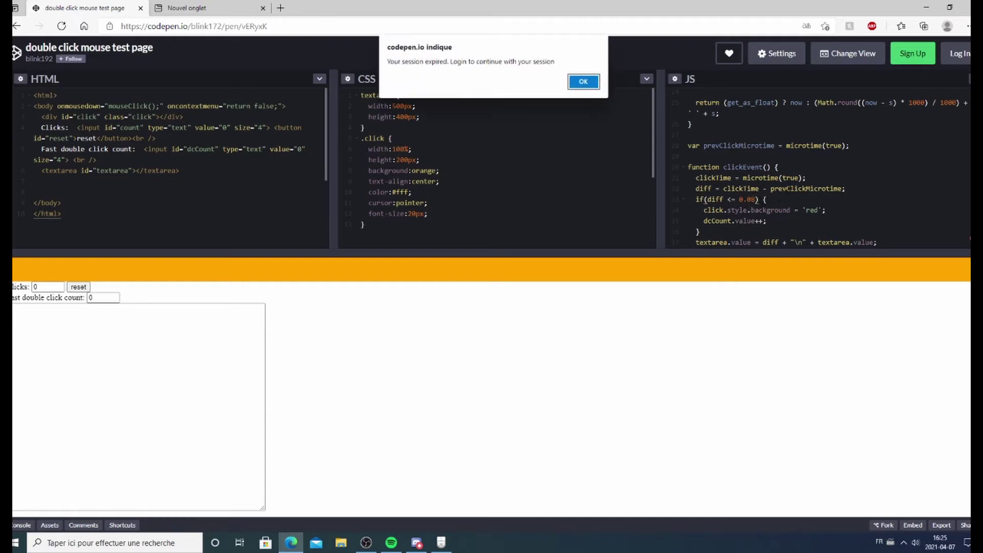
left_click(589, 83)
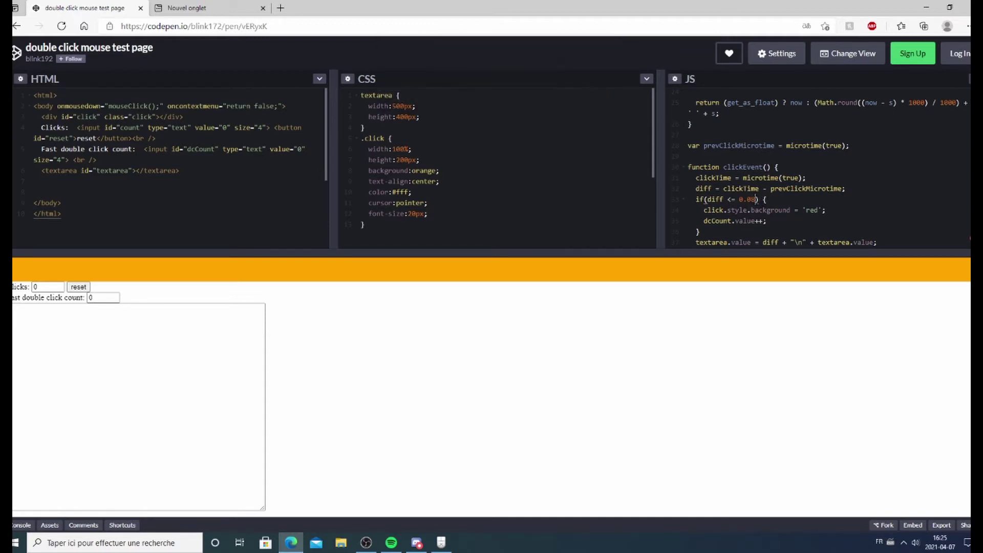
key("BackSpace")
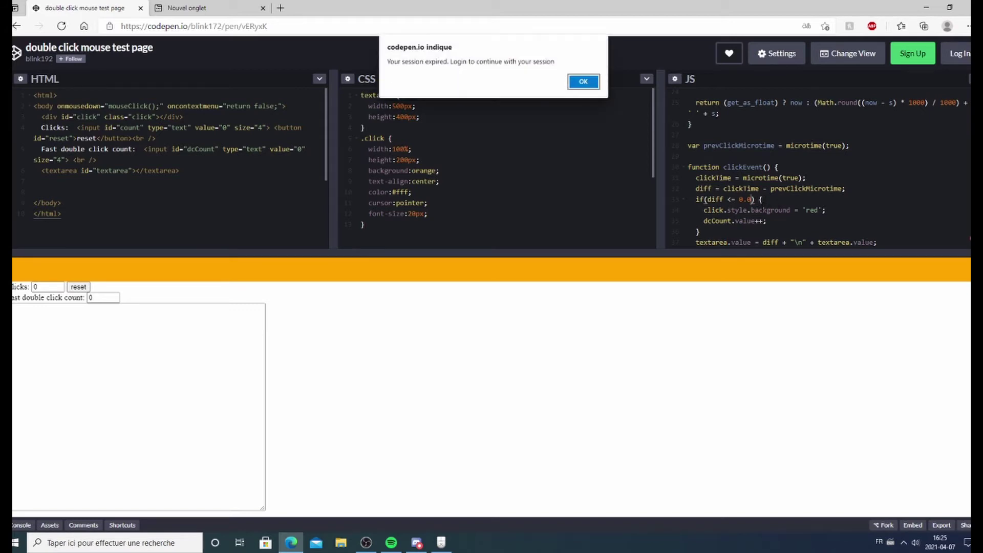
left_click(578, 85)
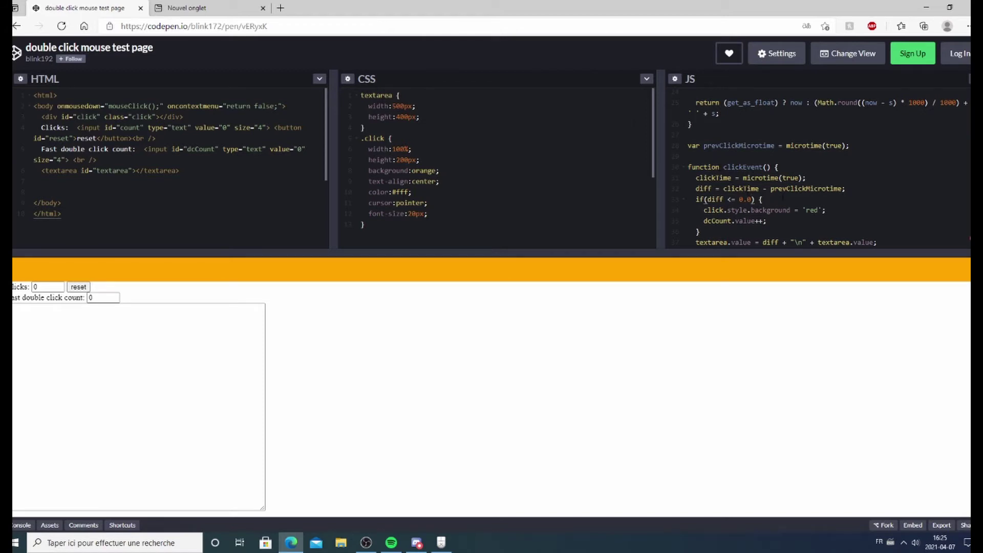
type("5")
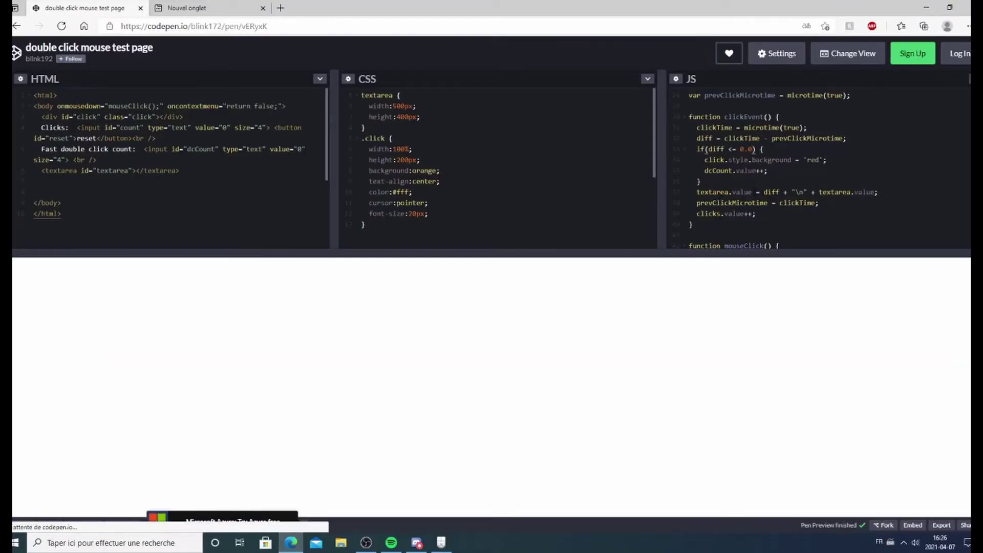
type("5")
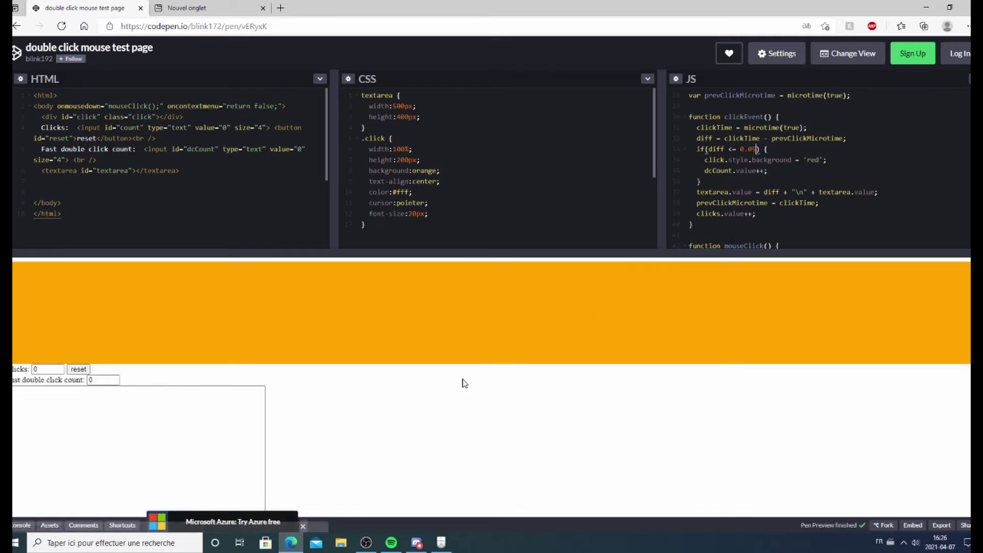
left_click(443, 419)
left_click(78, 368)
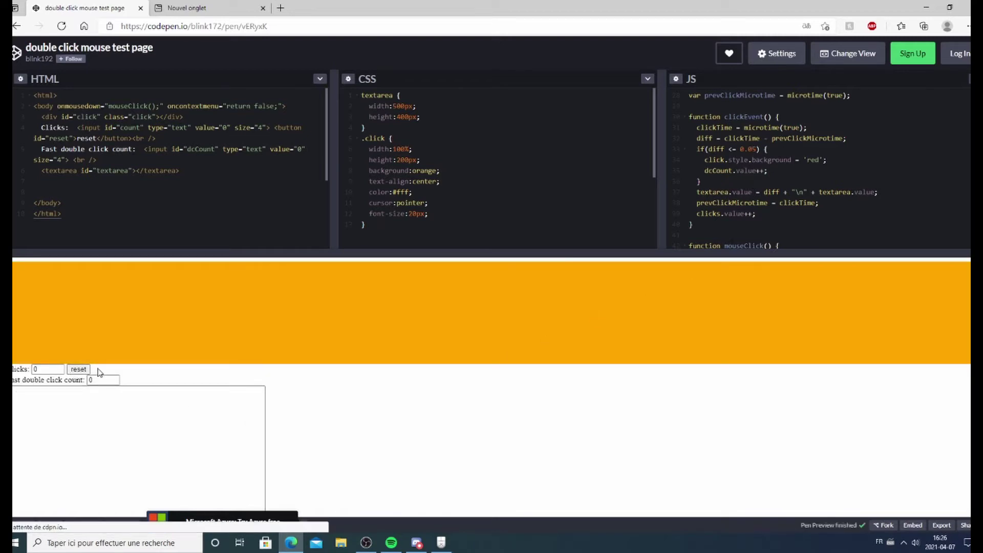
triple_click(114, 415)
triple_click(81, 414)
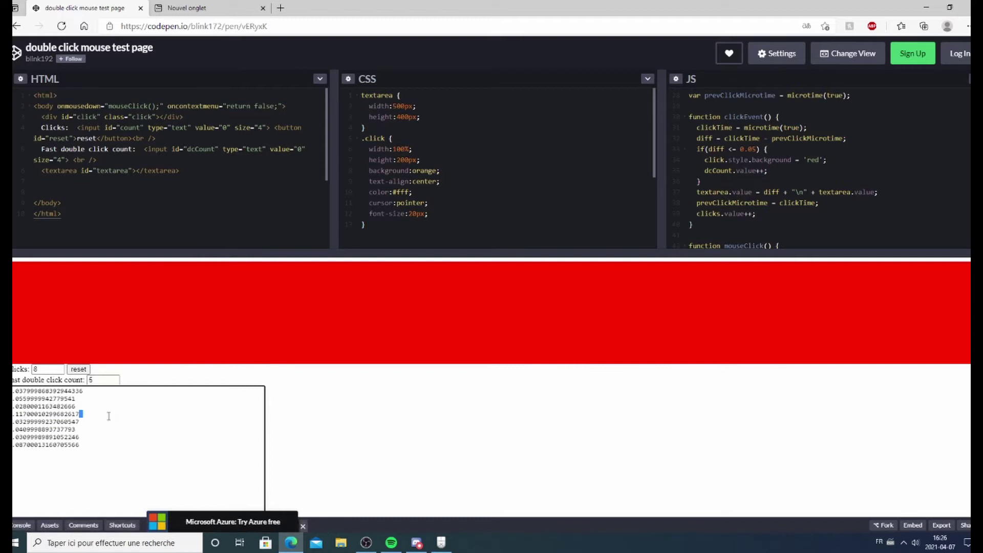
triple_click(94, 423)
triple_click(87, 418)
triple_click(88, 430)
triple_click(87, 428)
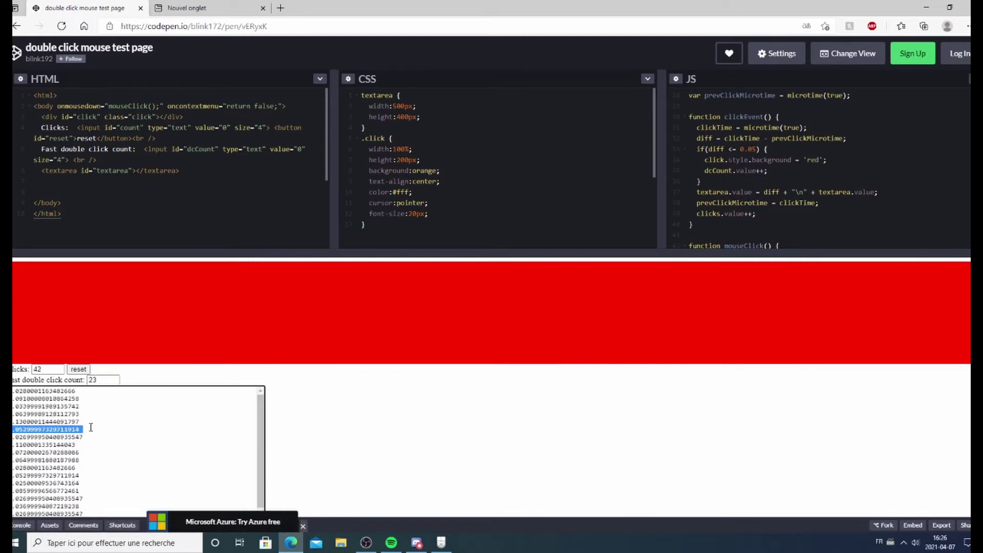
triple_click(84, 426)
triple_click(82, 425)
triple_click(79, 422)
triple_click(78, 422)
triple_click(80, 420)
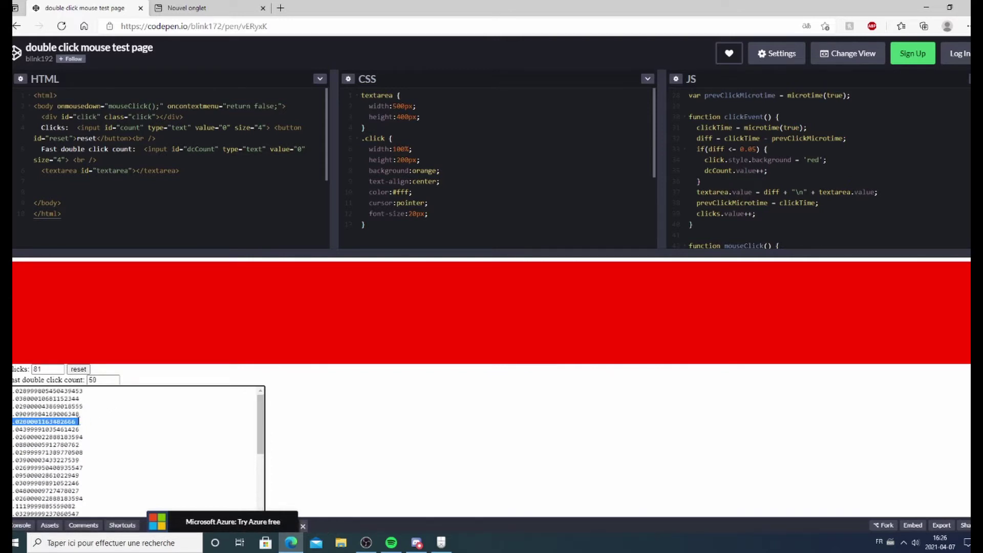
triple_click(82, 418)
triple_click(84, 415)
triple_click(87, 414)
triple_click(89, 412)
triple_click(92, 409)
scroll(93, 410, "down", 10)
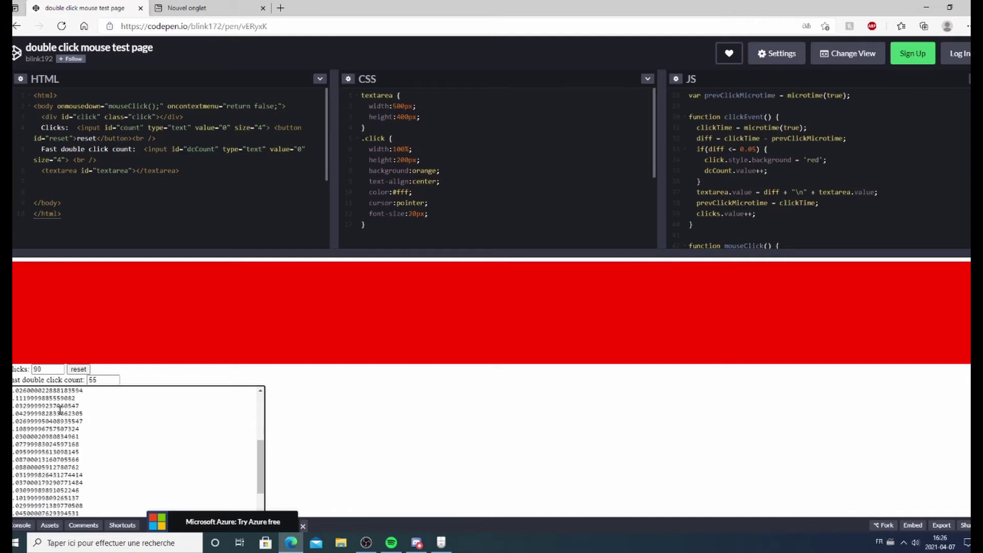
scroll(89, 484, "up", 10)
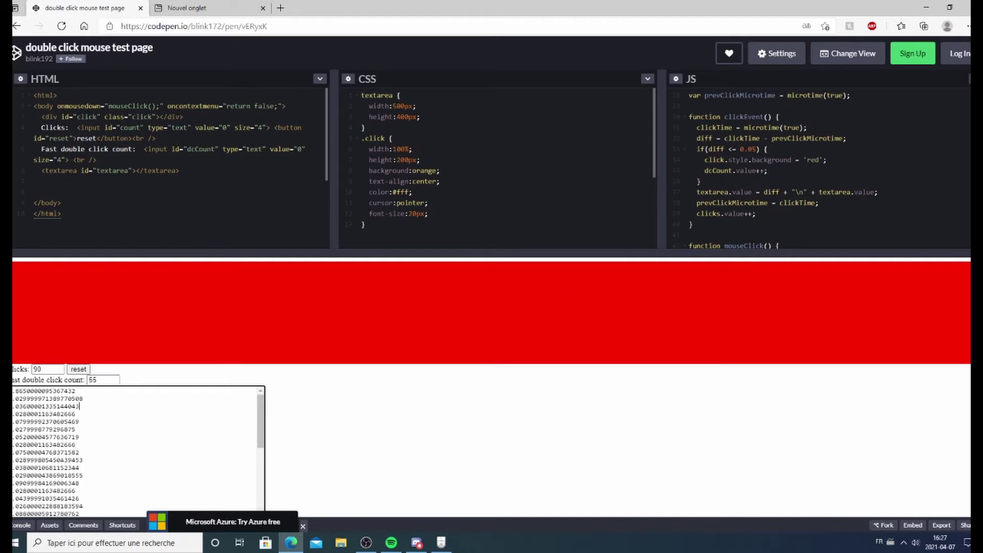
left_click(82, 370)
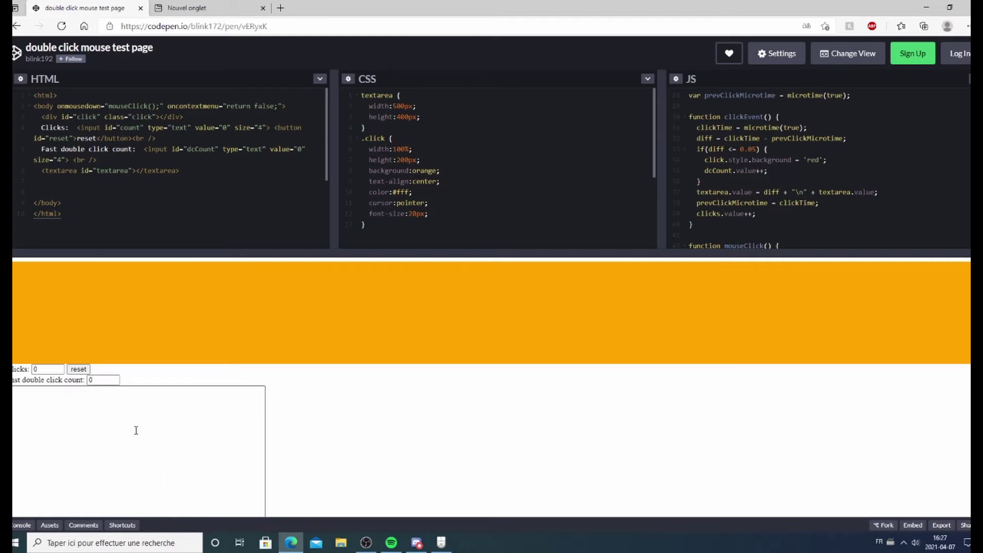
- Triple-click the test area, logging 3 clicks and 2 fast double clicks (0.045 s, 0.028 s)
triple_click(117, 429)
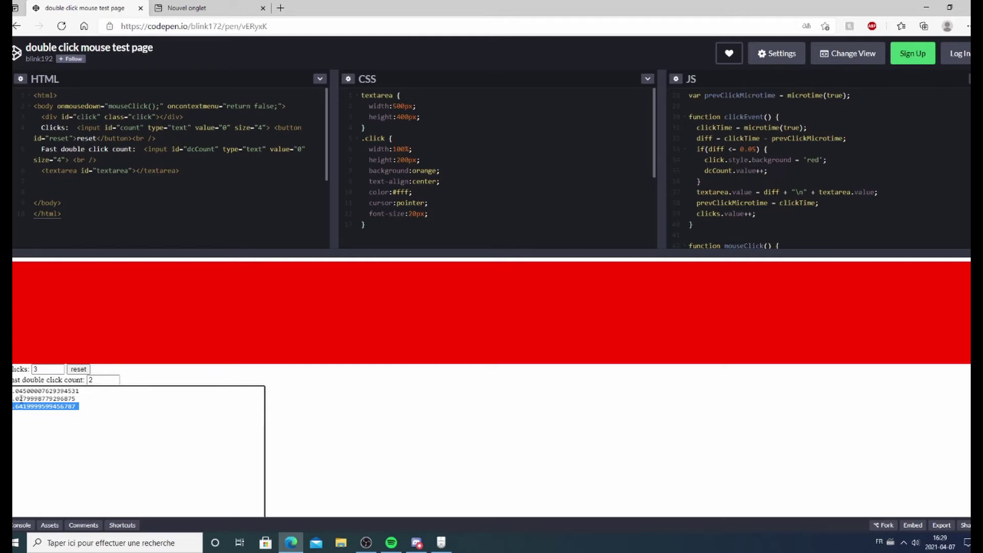
- Reset the counters twice, running a triple-click test after each reset
left_click(78, 369)
triple_click(97, 394)
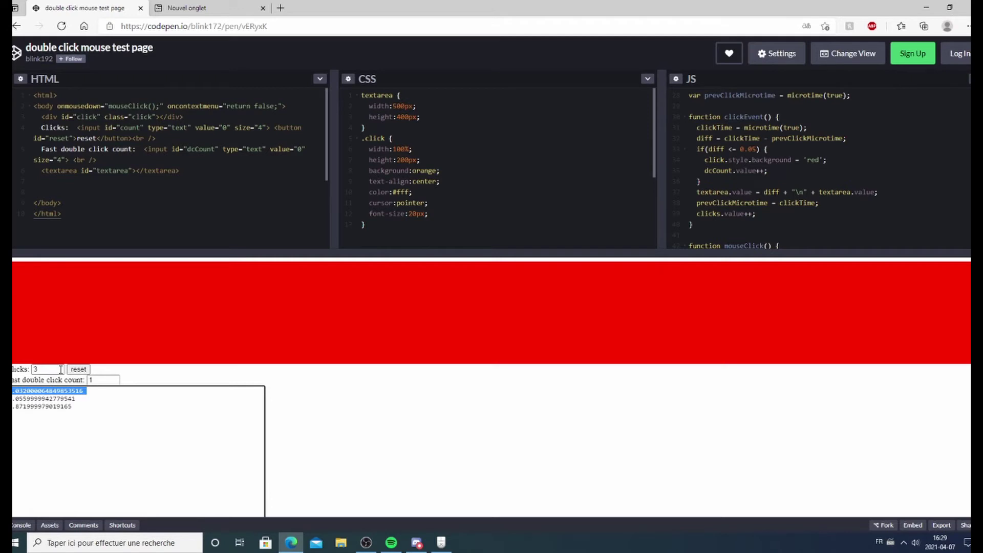
left_click(76, 370)
triple_click(107, 399)
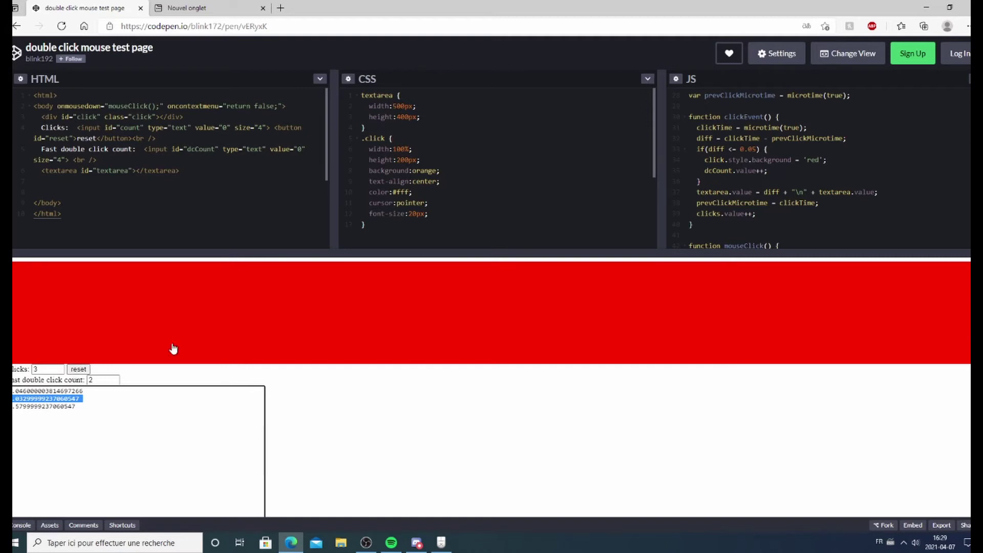
- Change the JS threshold from 0.05 back to 0.033
left_click(757, 148)
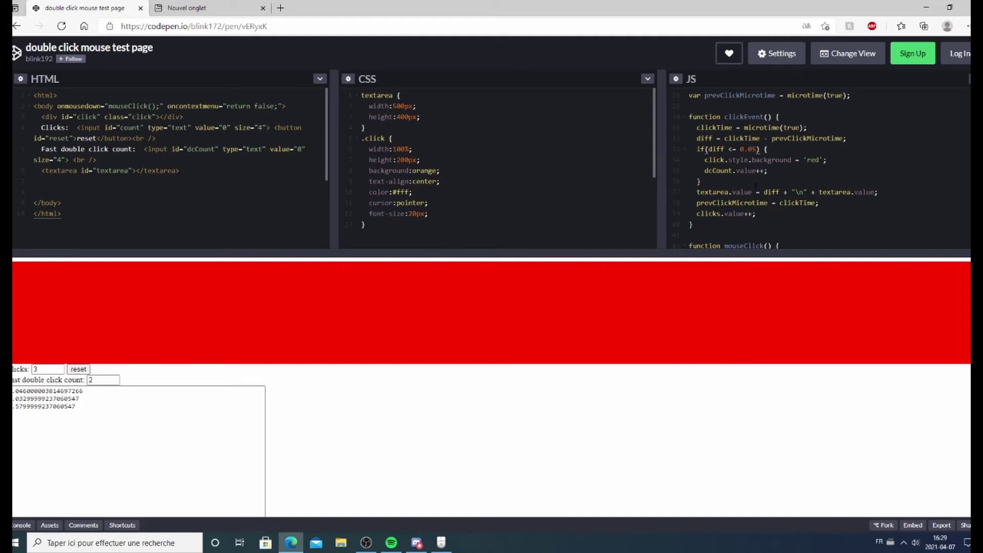
key("BackSpace")
type("33")
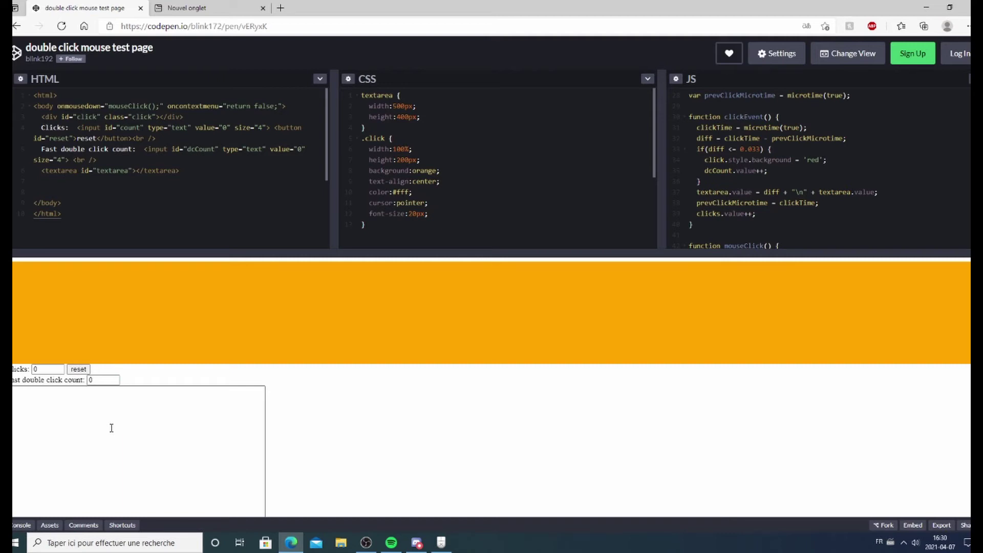
- Double-click rapidly three times in the textarea, logging 14 clicks and 4 fast double clicks
double_click(103, 445)
double_click(101, 441)
double_click(101, 441)
double_click(101, 441)
double_click(101, 441)
double_click(100, 437)
double_click(100, 437)
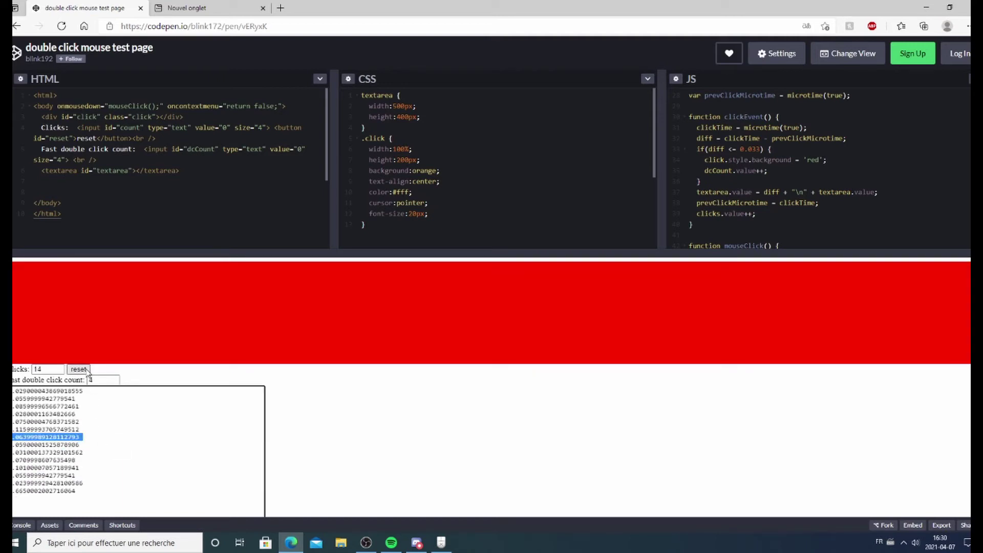